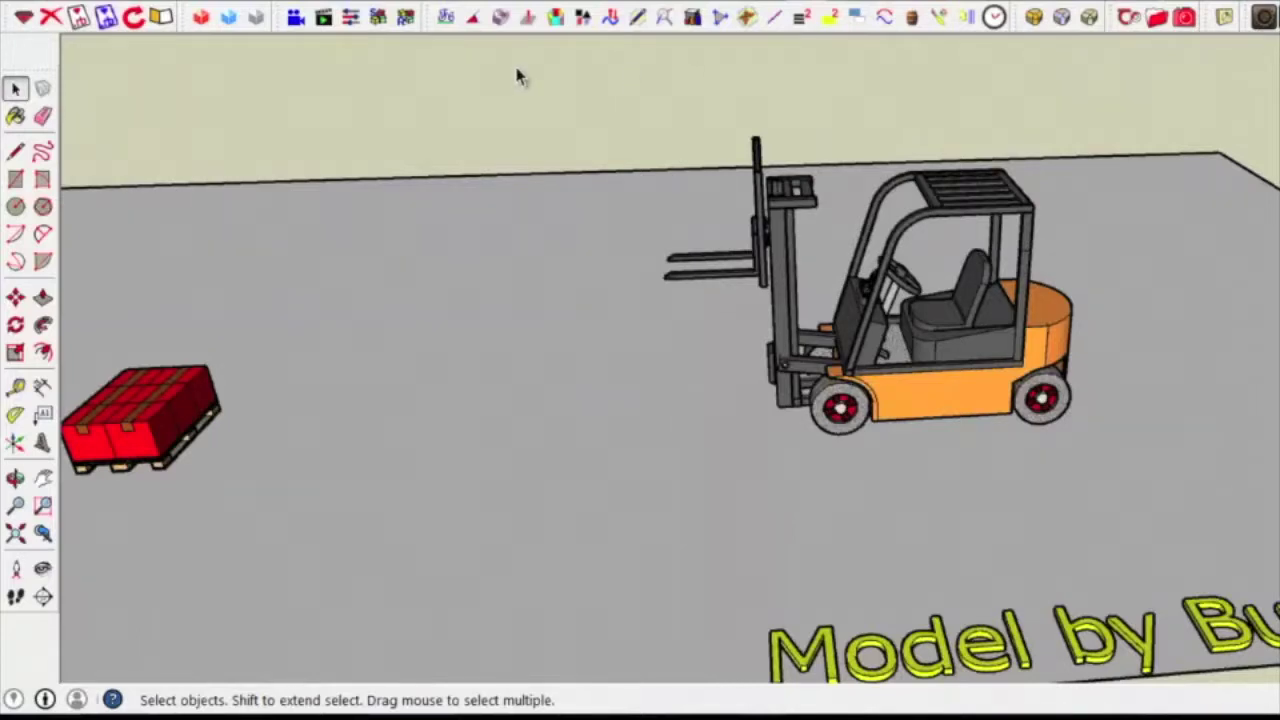
Open the Animator clip editor and sequencer to show Film_1's 4.0 s timeline
{"action": "left_click", "coordinate": [326, 22]}
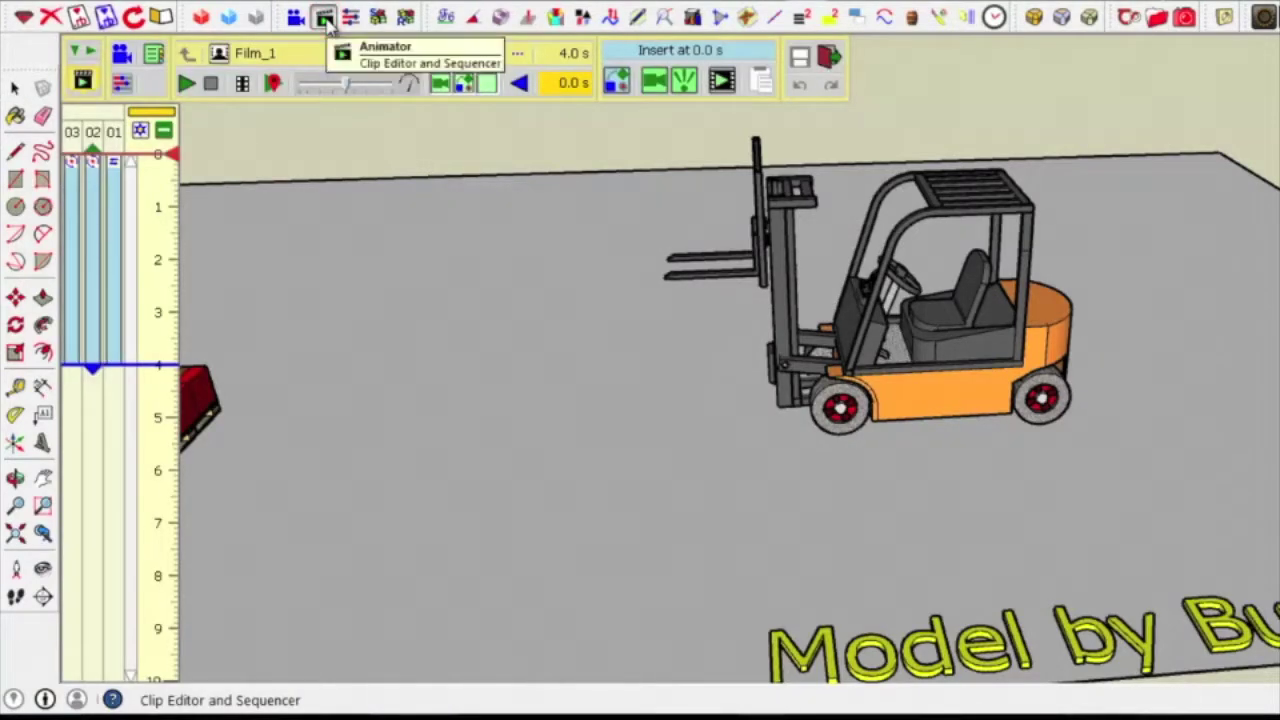
Play the forklift animation, then set the timeline time to 0.7 s
{"action": "left_click", "coordinate": [188, 87]}
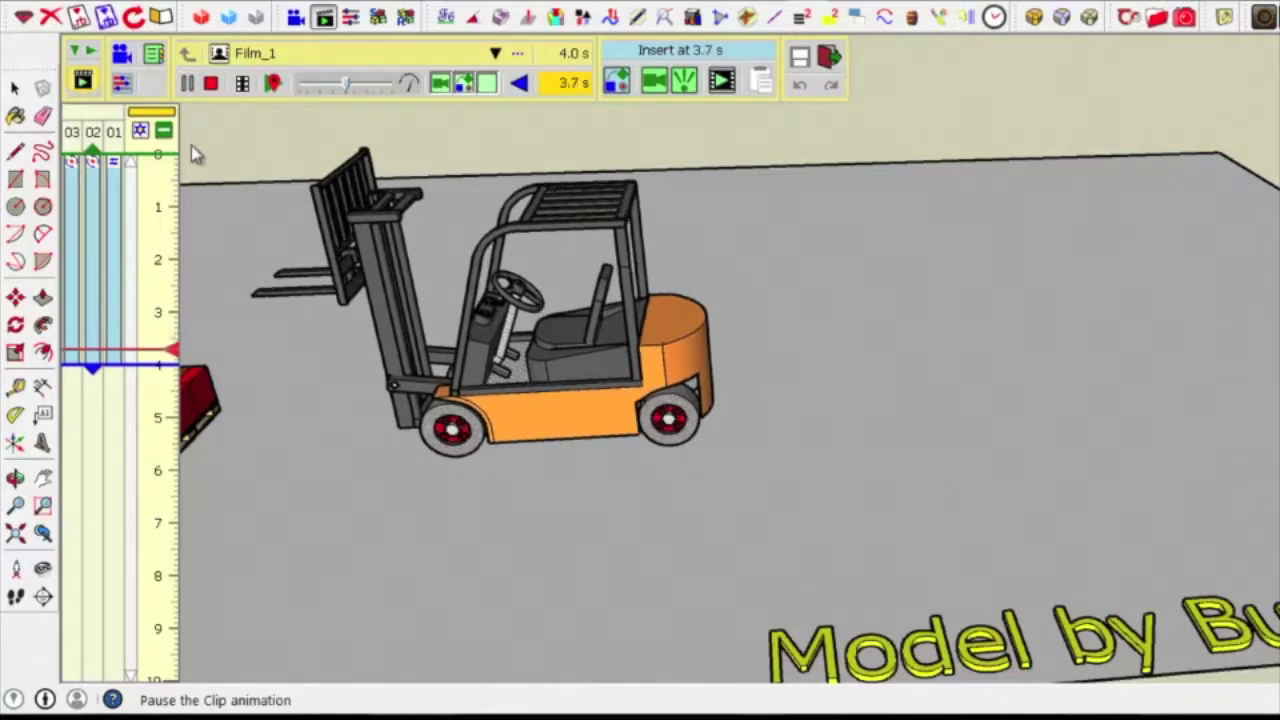
{"action": "left_click", "coordinate": [160, 262]}
{"action": "mouse_move", "coordinate": [160, 262]}
{"action": "left_mouse_down"}
{"action": "mouse_move", "coordinate": [170, 189]}
{"action": "mouse_move", "coordinate": [172, 270]}
{"action": "mouse_move", "coordinate": [168, 203]}
{"action": "left_mouse_up"}
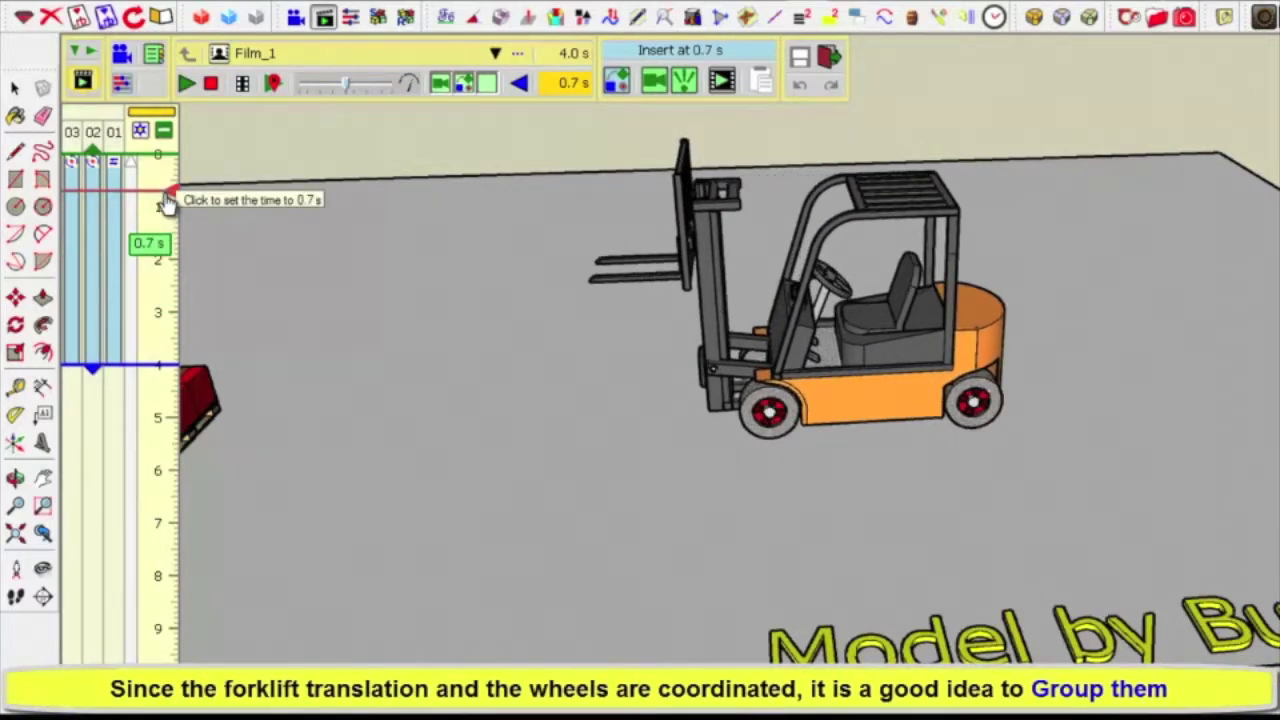
{"action": "left_click", "coordinate": [168, 203]}
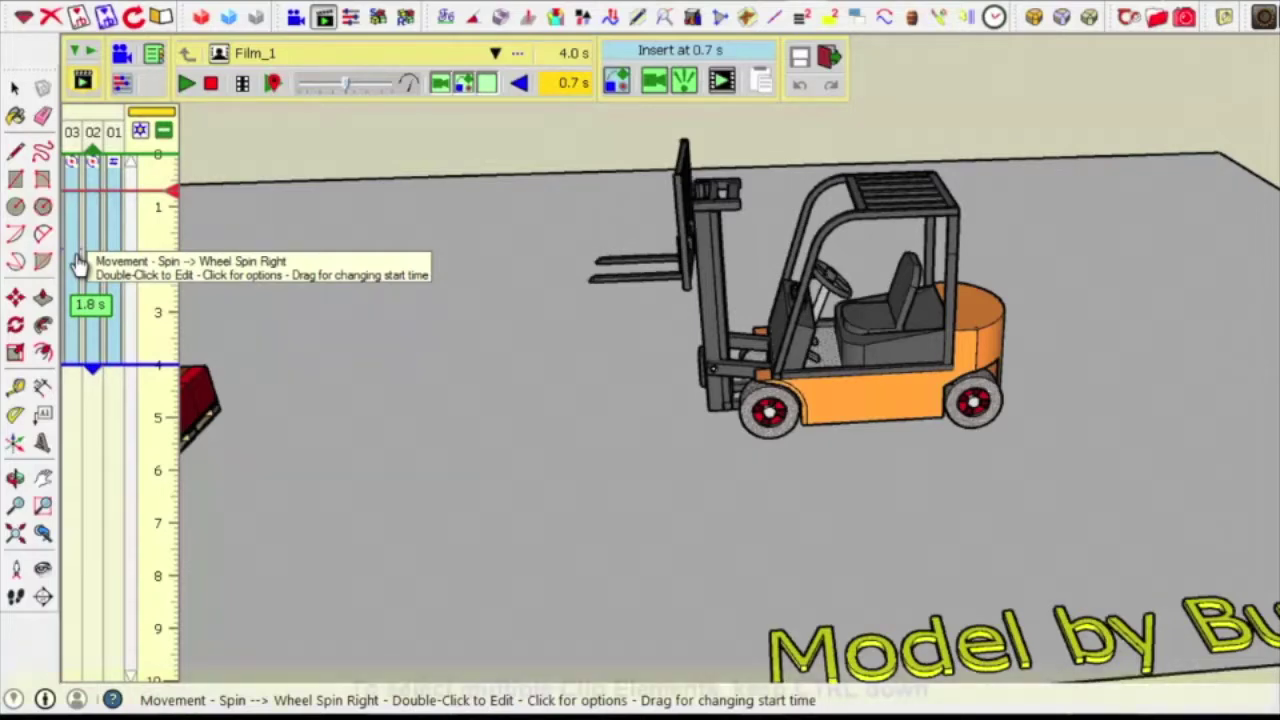
Select the Wheel Spin Right, second, and Move Forklift clip bars together
{"action": "double_click", "coordinate": [78, 255]}
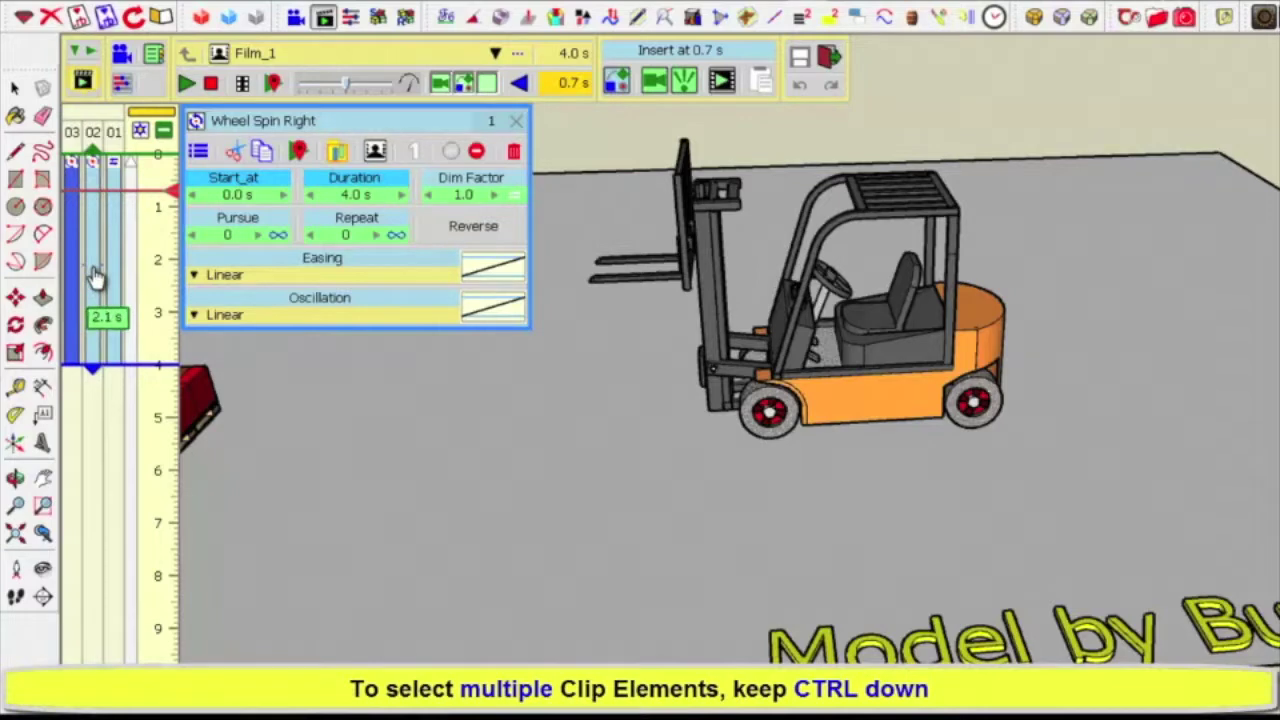
{"action": "left_click", "coordinate": [92, 265], "text": "ctrl"}
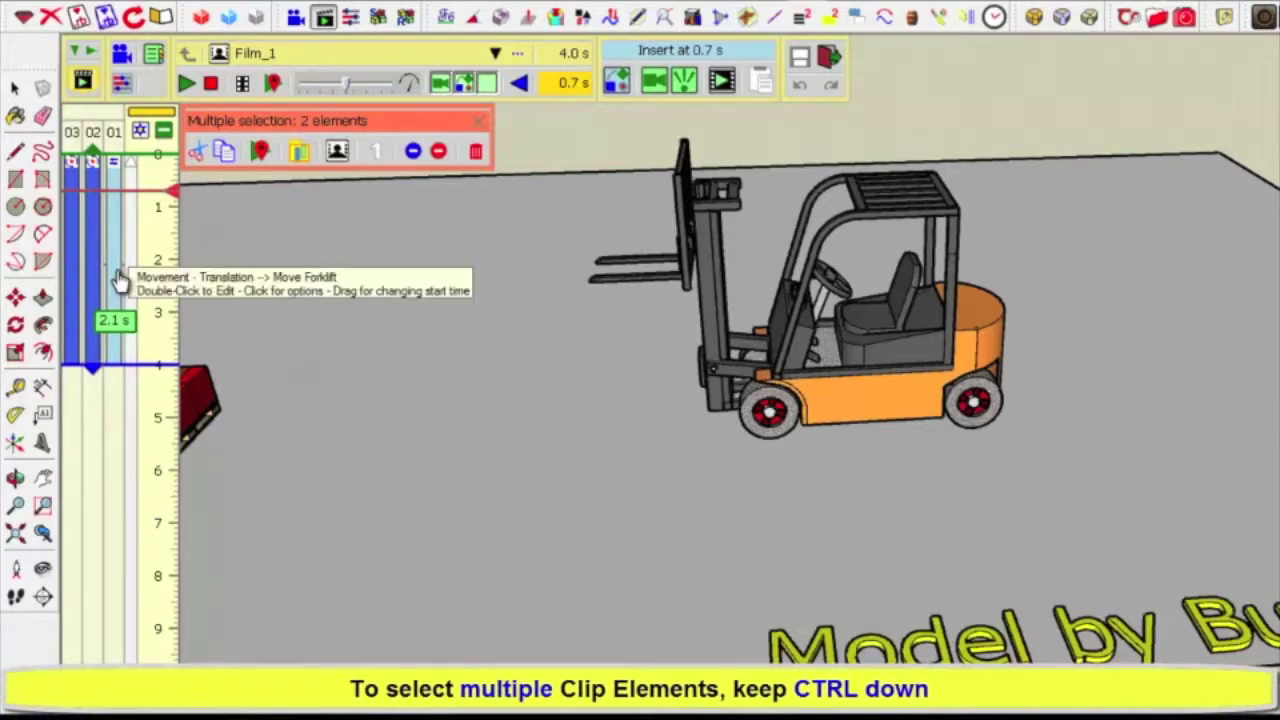
{"action": "left_click", "coordinate": [117, 272], "text": "ctrl"}
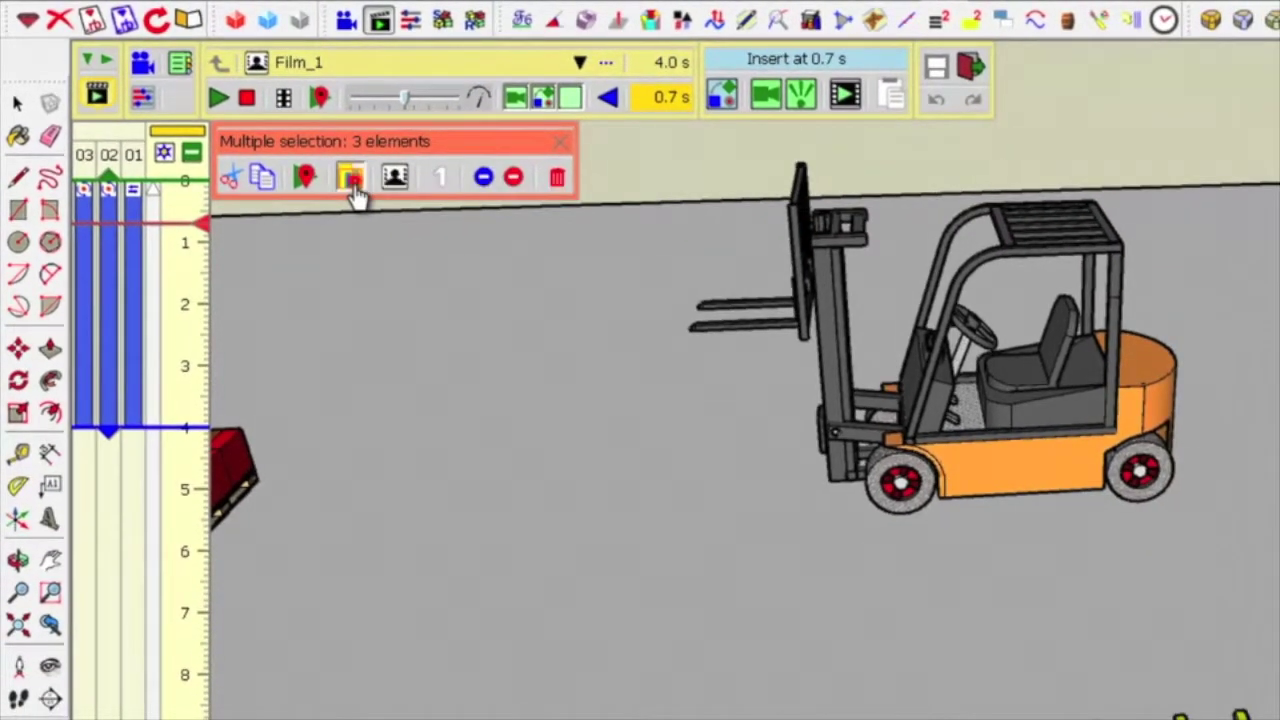
Group the three selected clips into one clip named 'Forklift Translation 1'
{"action": "left_click", "coordinate": [352, 180]}
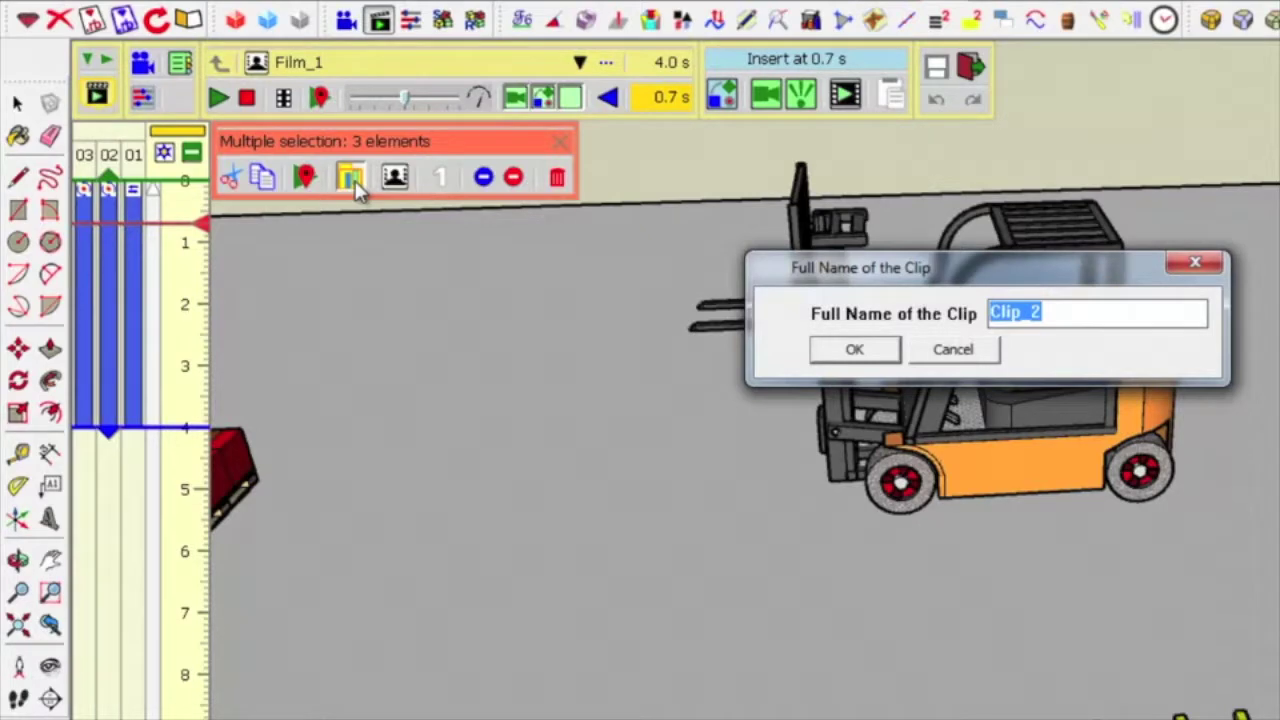
{"action": "type", "text": "Forklift Tra"}
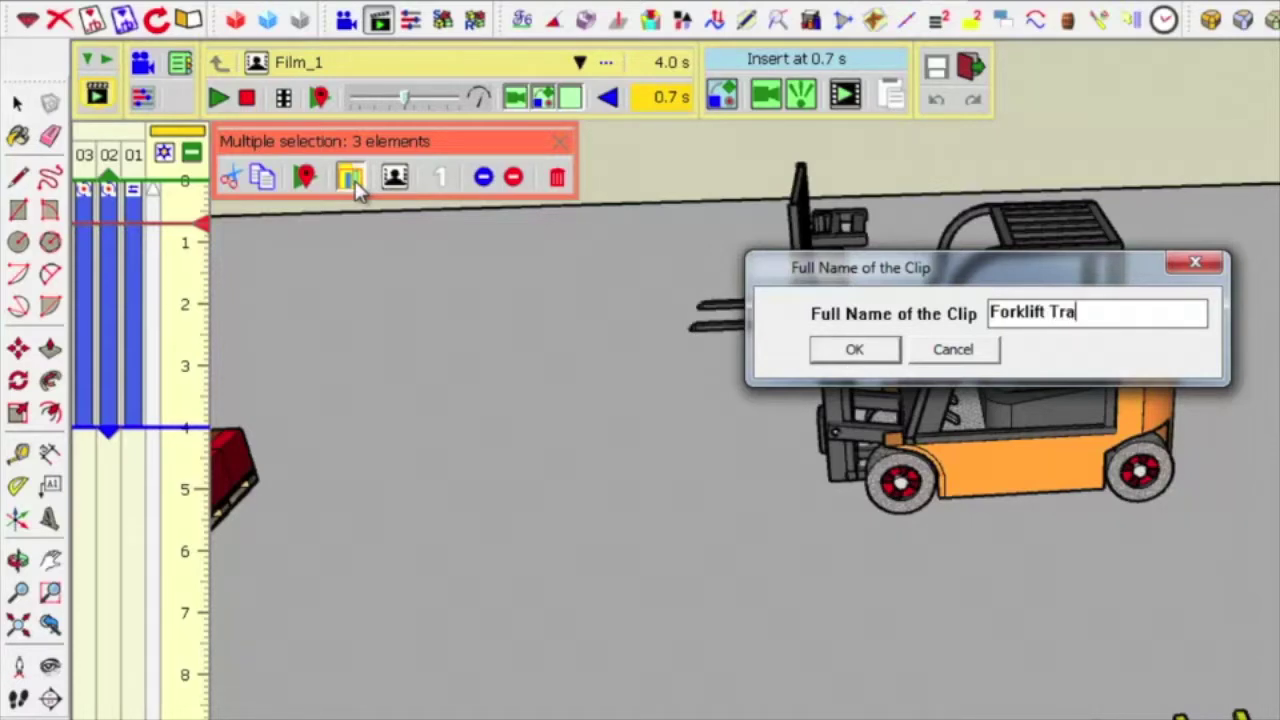
{"action": "type", "text": "nslation 1"}
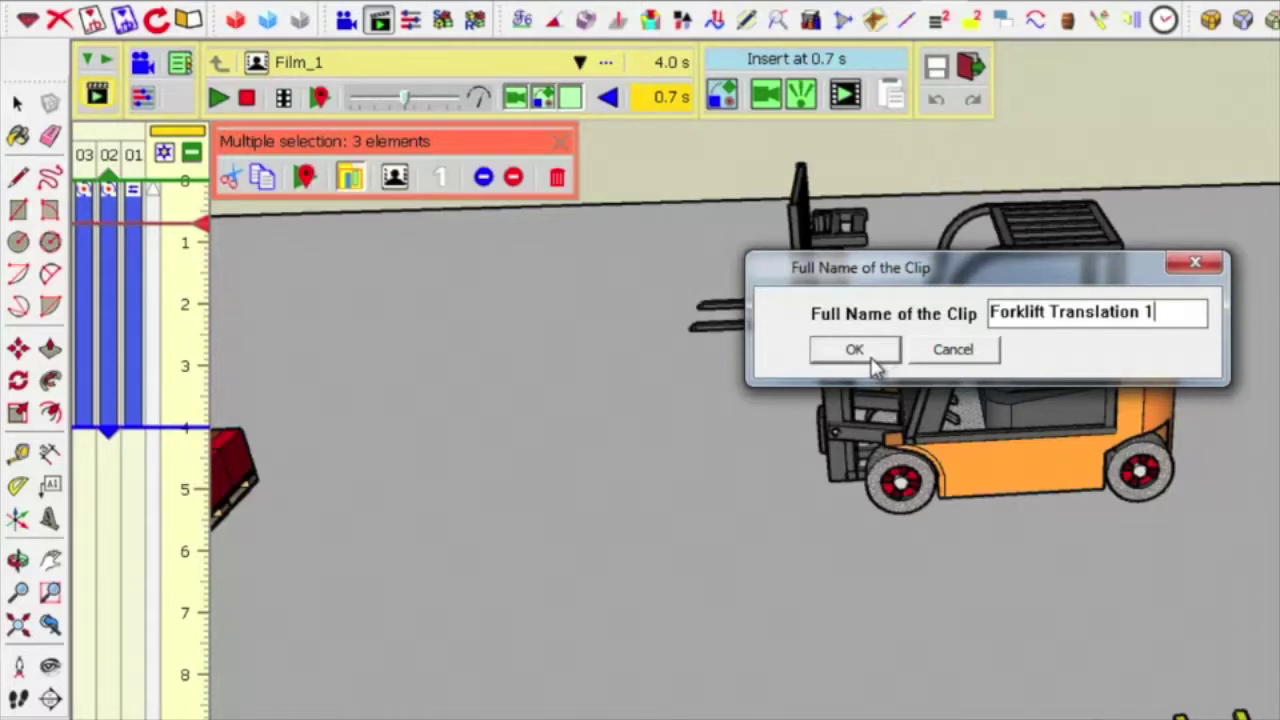
{"action": "left_click", "coordinate": [868, 360]}
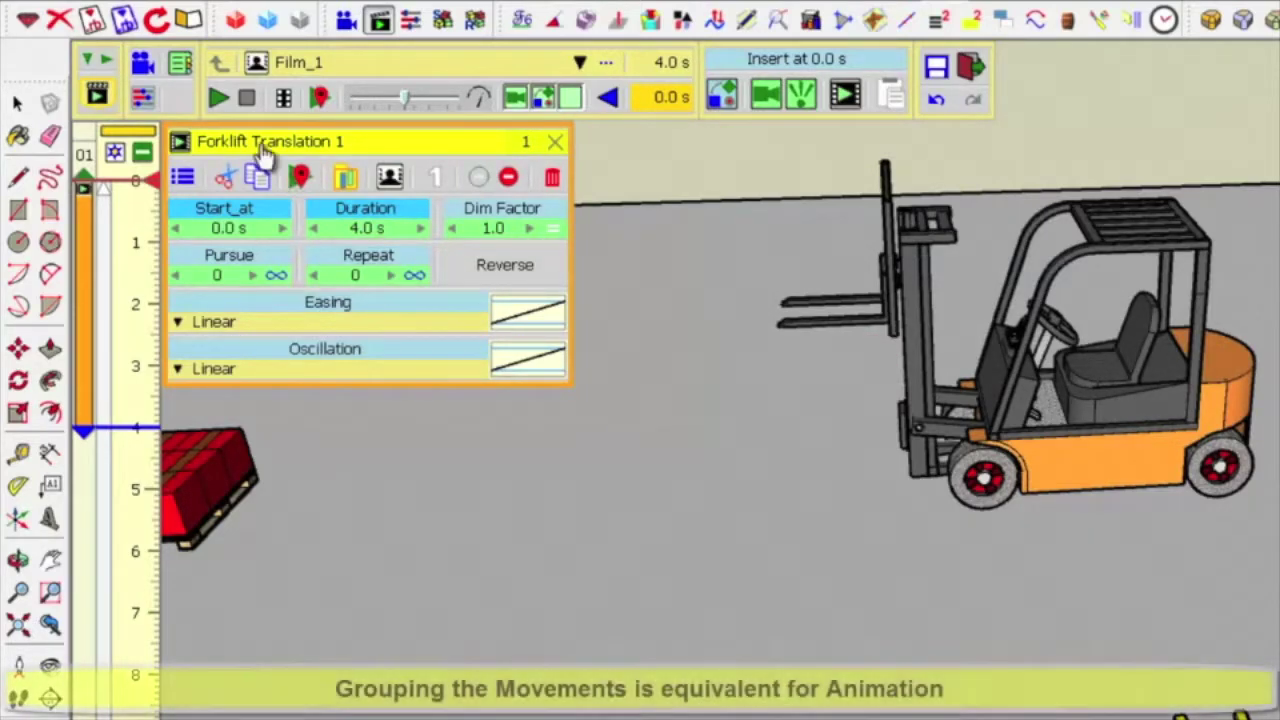
Play the grouped Forklift Translation 1 clip through its 4.0 s run
{"action": "left_click", "coordinate": [220, 100]}
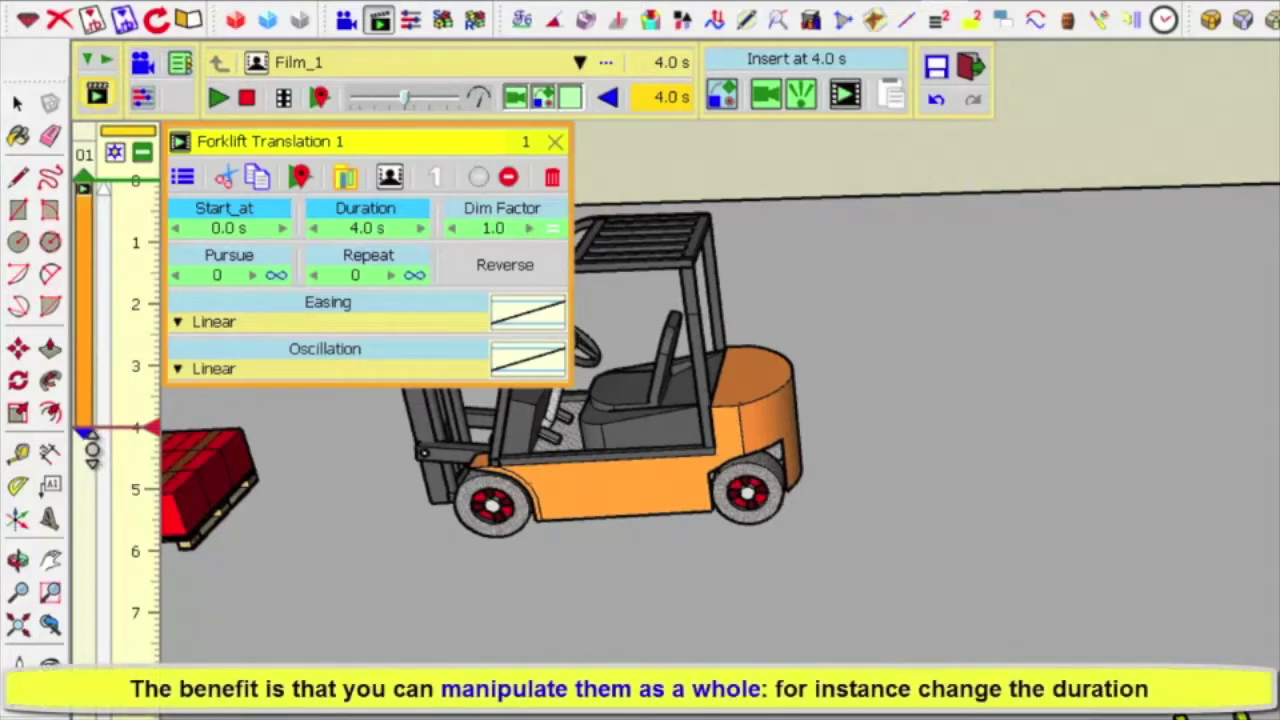
{"action": "mouse_move", "coordinate": [90, 447]}
{"action": "left_click_drag", "start_coordinate": [90, 447], "coordinate": [86, 437]}
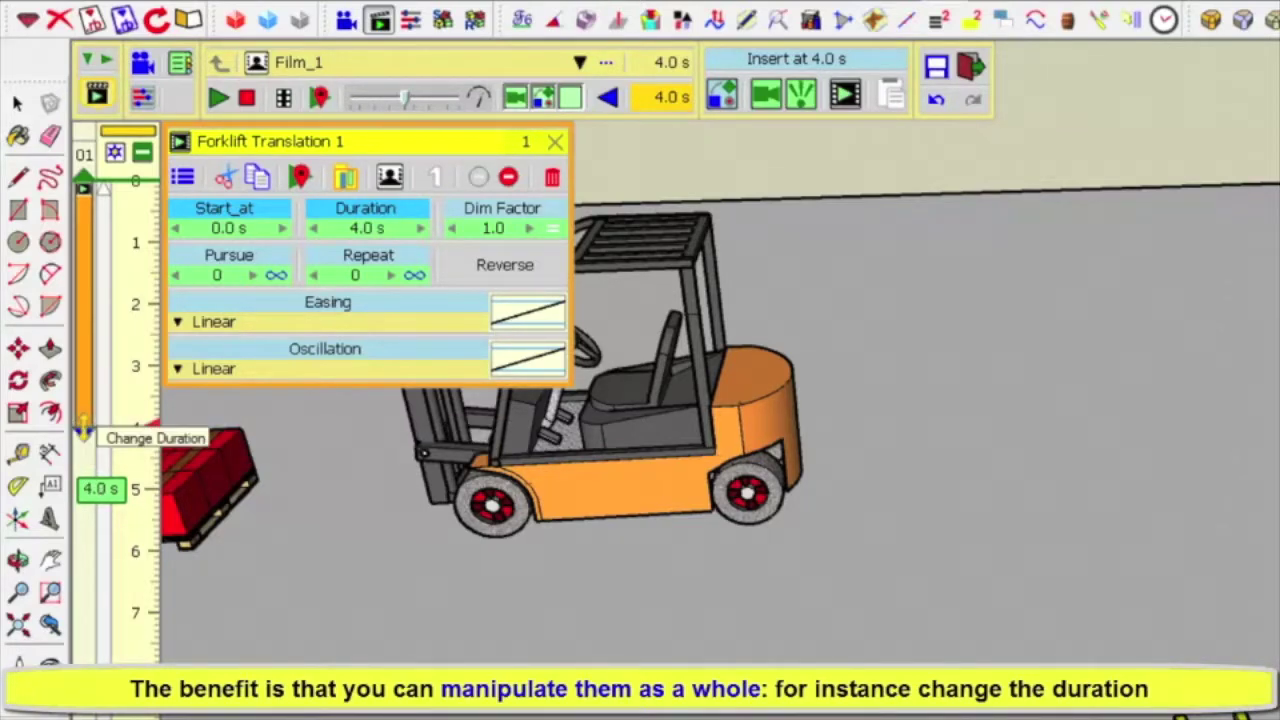
Stretch the Forklift Translation 1 clip's end from 4 s out to 6.0 s
{"action": "left_click_drag", "start_coordinate": [84, 428], "coordinate": [84, 528]}
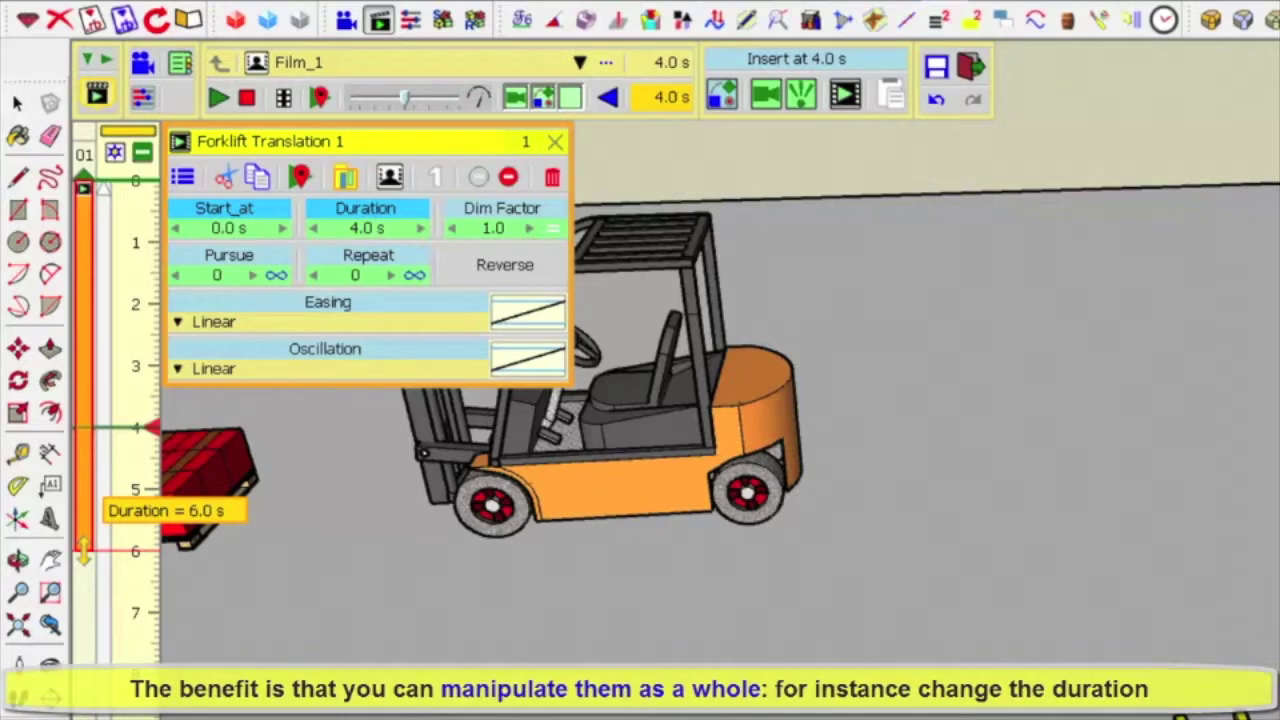
{"action": "left_click_drag", "start_coordinate": [84, 550], "coordinate": [84, 552]}
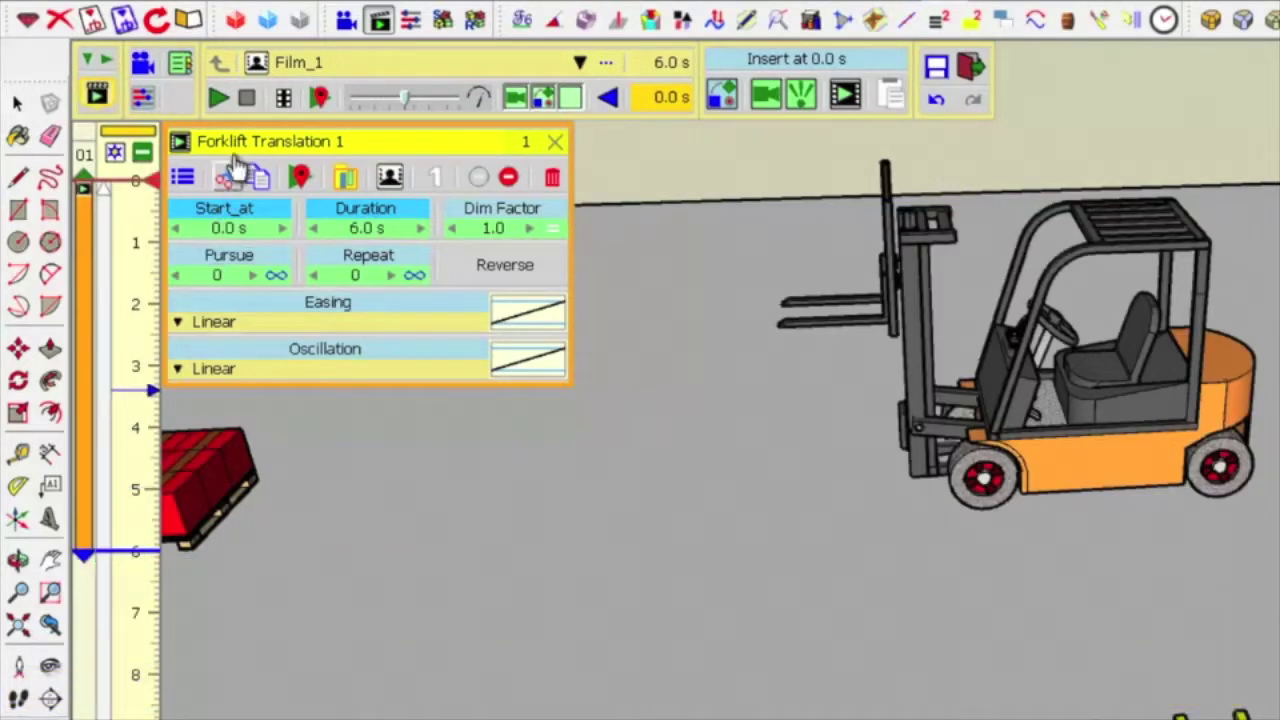
Play the 6.0 s Forklift Translation 1 clip to watch the slower movement
{"action": "left_click", "coordinate": [221, 100]}
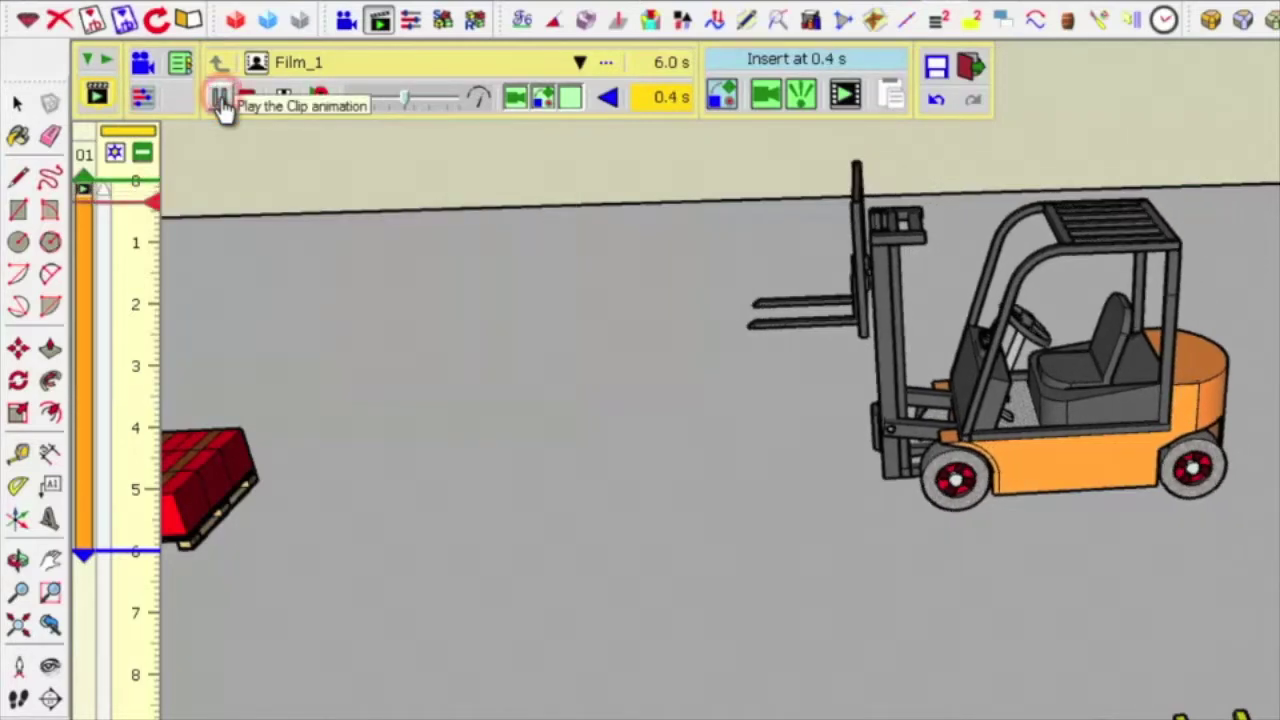